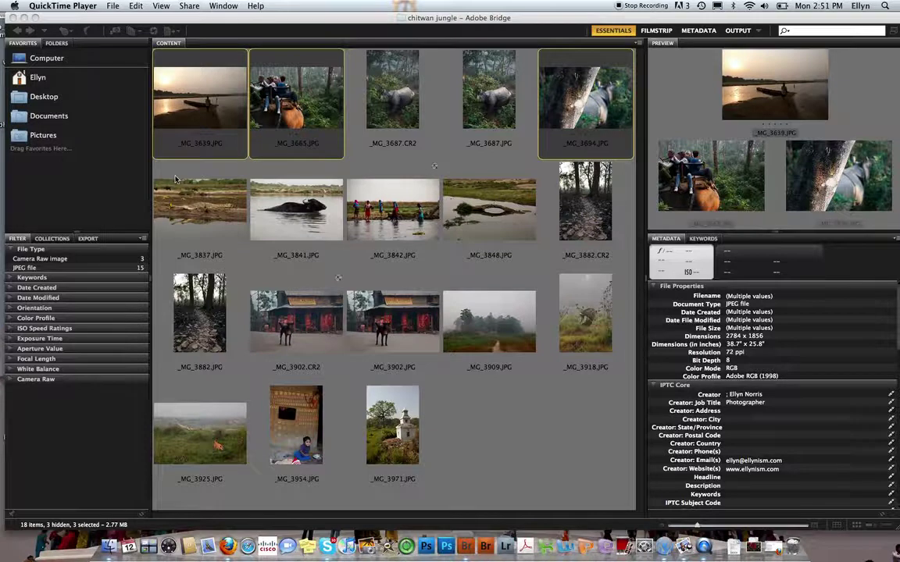
# Bring the Adobe Bridge window showing the chitwan jungle folder in front of QuickTime Player.
pyautogui.click(227, 16)
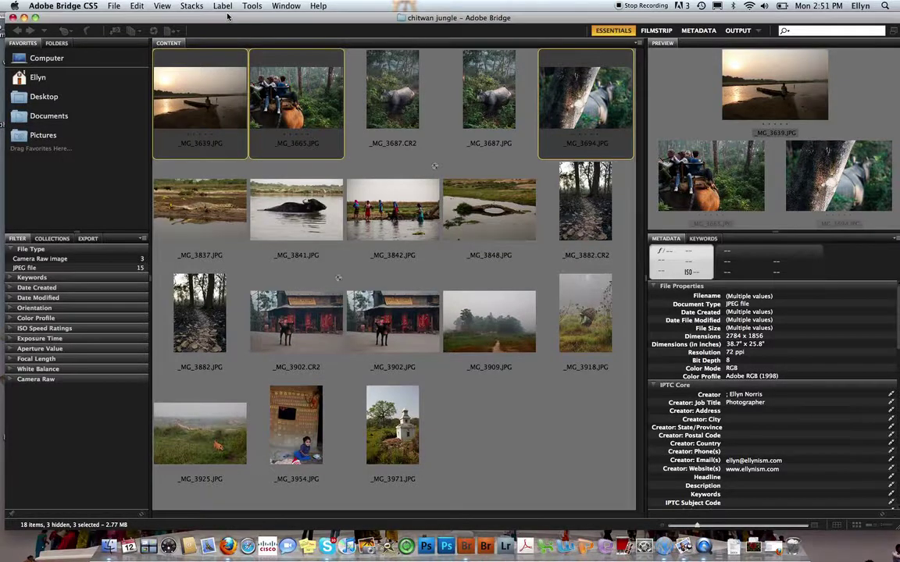
pyautogui.moveTo(227, 17); pyautogui.dragTo(223, 17)
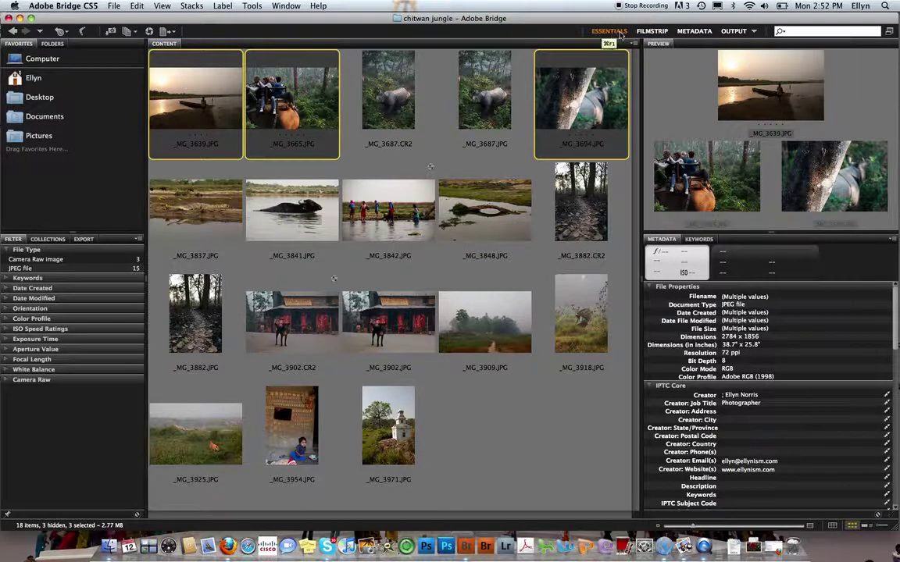
pyautogui.click(621, 34)
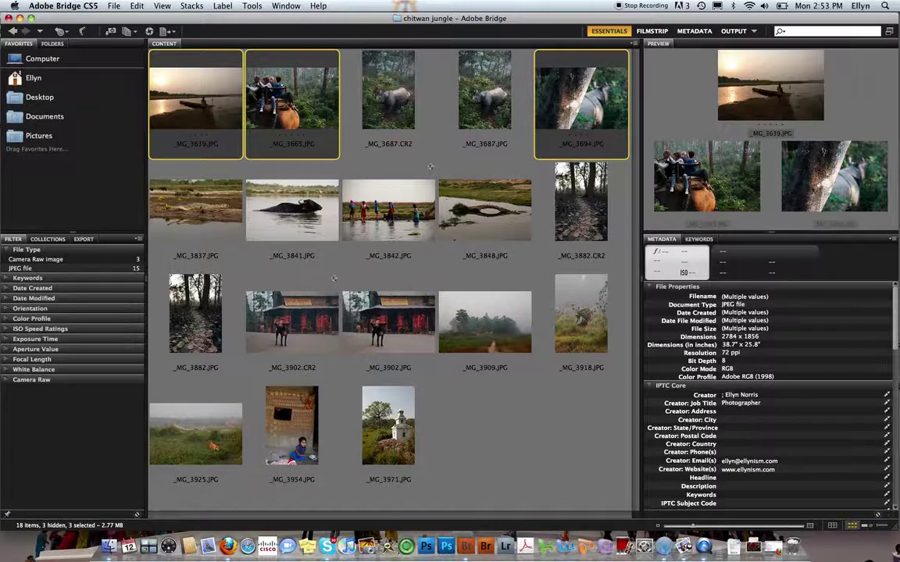
pyautogui.click(735, 31)
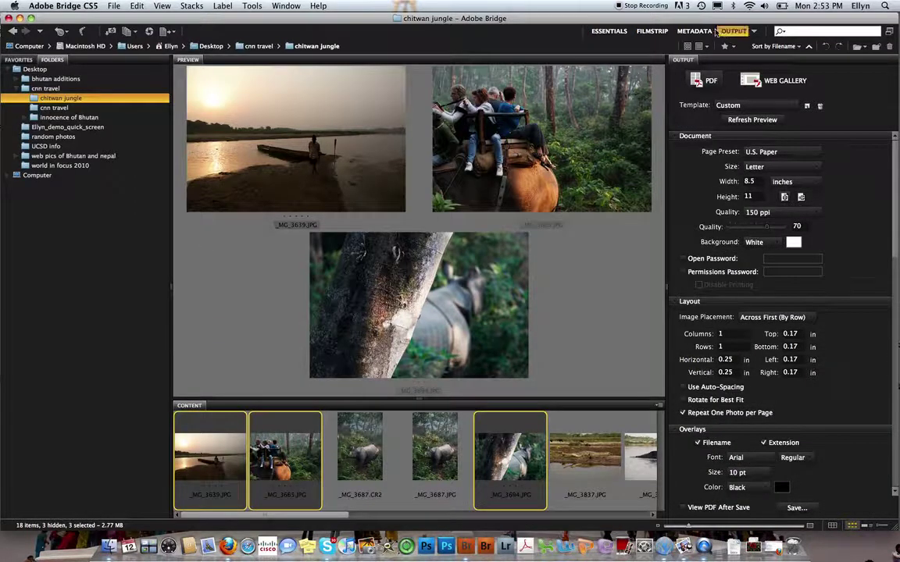
pyautogui.click(607, 33)
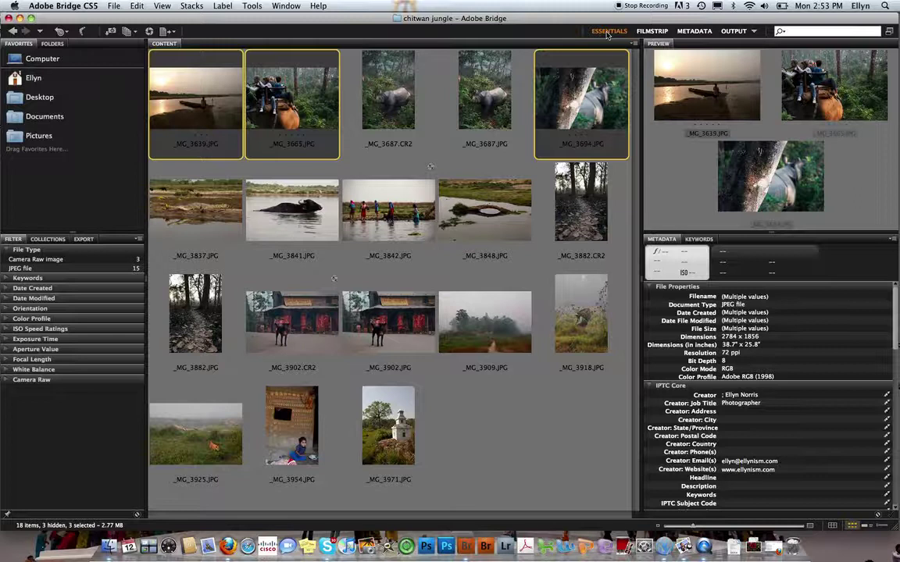
# Select the sunset photo _MG_3639, start renaming it, then switch the selection to elephant-ride photo _MG_3665.
pyautogui.click(235, 107)
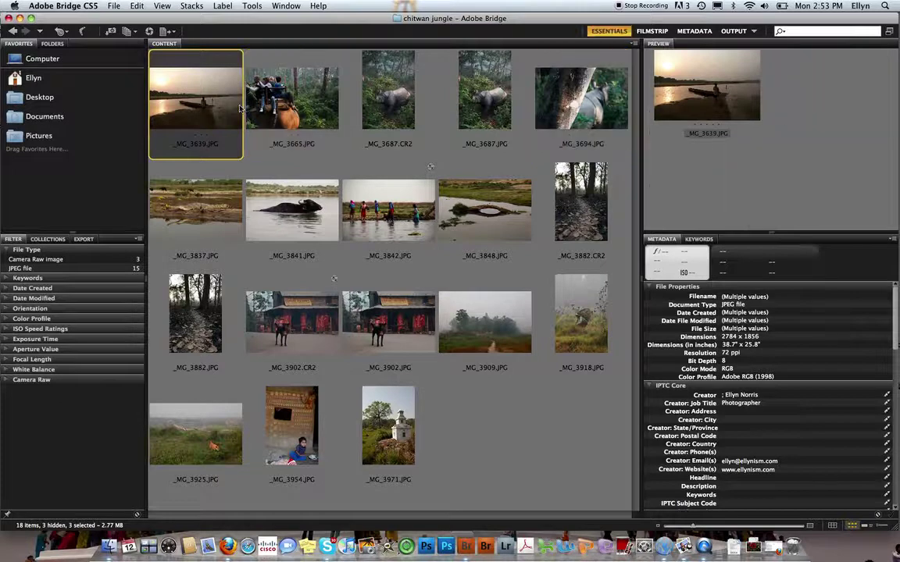
pyautogui.click(617, 30)
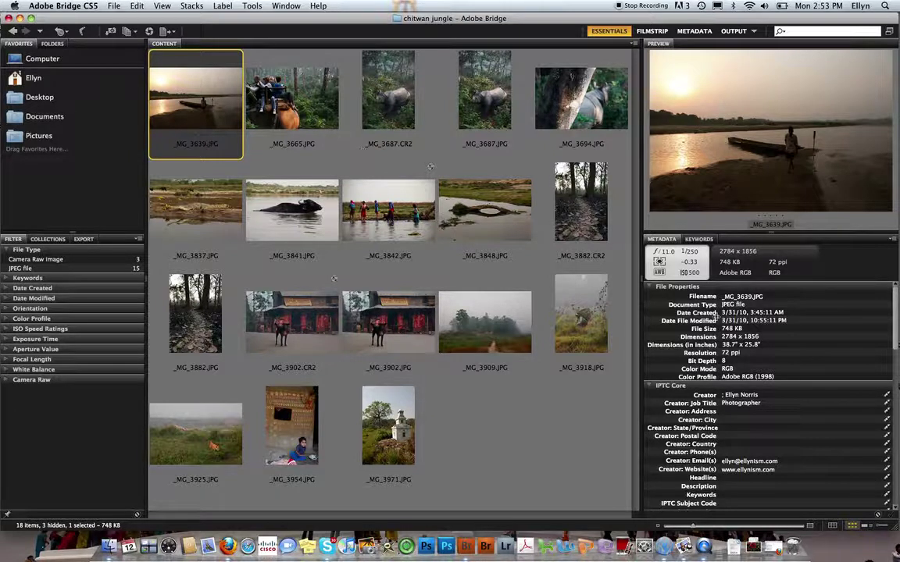
pyautogui.click(195, 145)
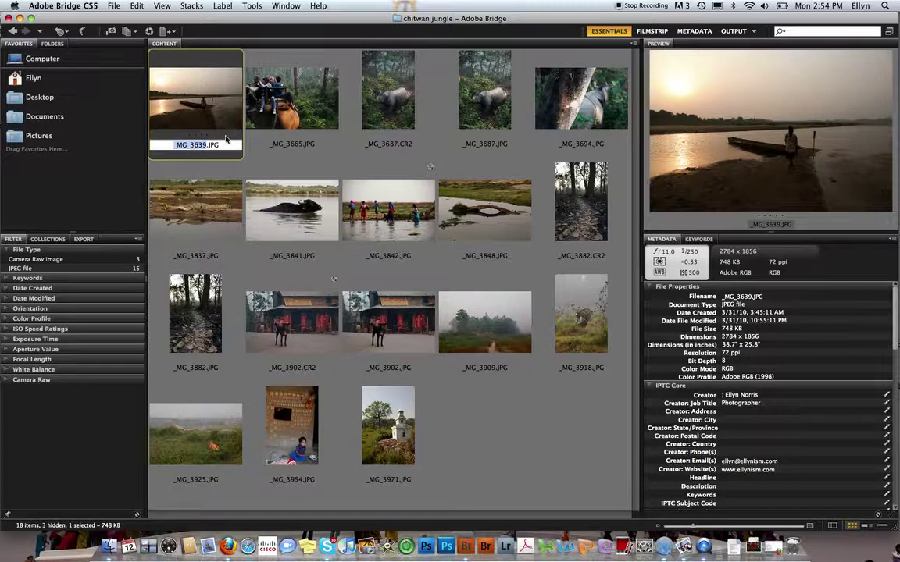
pyautogui.click(288, 109)
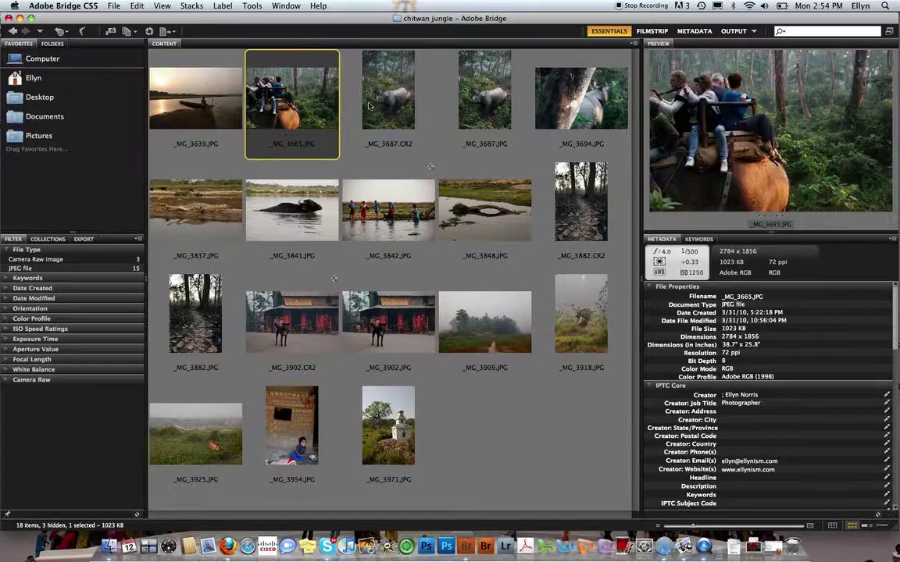
# Show the Output PDF layout and add _MG_3694 and _MG_3837 to the _MG_3665 selection.
pyautogui.click(739, 31)
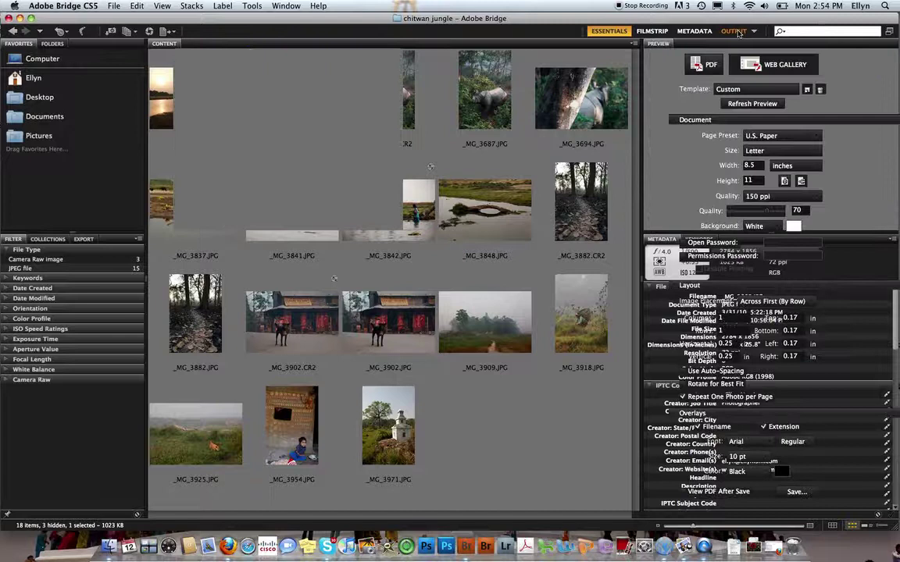
pyautogui.click(609, 31)
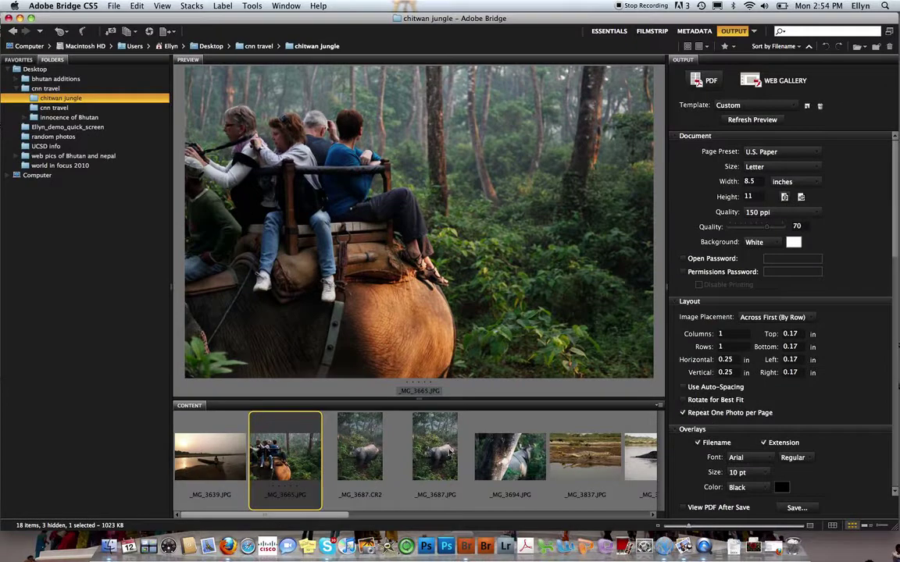
pyautogui.keyDown('super'); pyautogui.click(514, 467); pyautogui.keyUp('super')
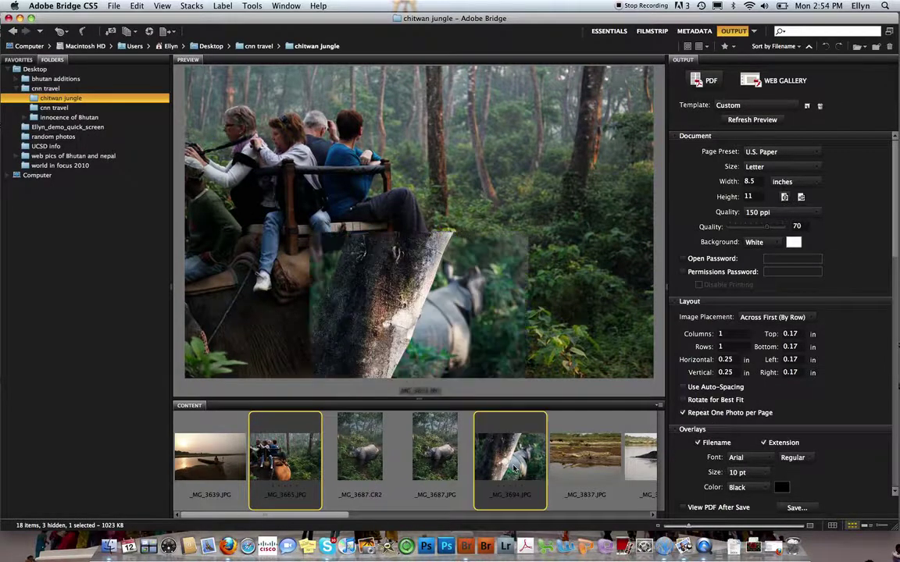
pyautogui.keyDown('super'); pyautogui.click(603, 467); pyautogui.keyUp('super')
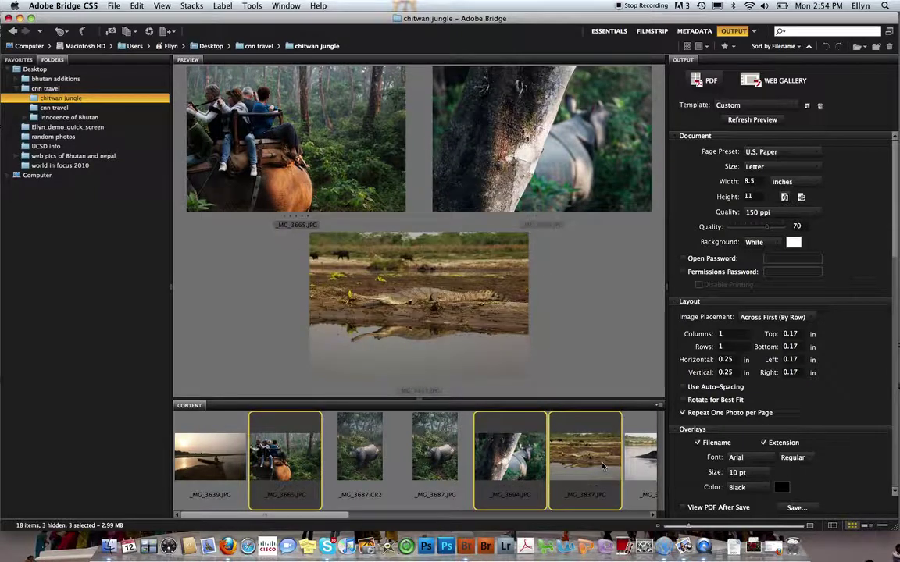
pyautogui.click(734, 32)
# Keep the PDF page size at Letter and scroll the Output panel down to the Save button.
pyautogui.click(816, 168)
pyautogui.click(761, 166)
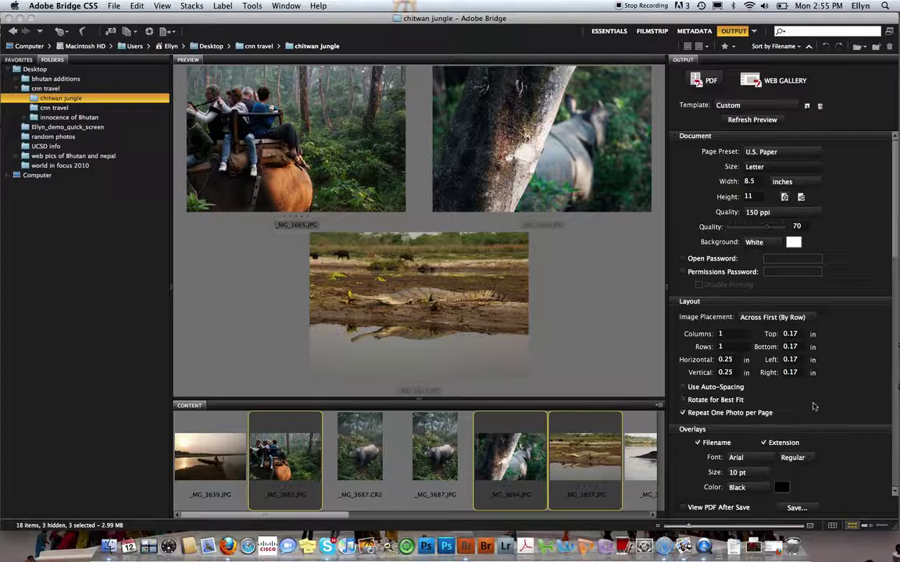
pyautogui.scroll(-10, 890, 414)
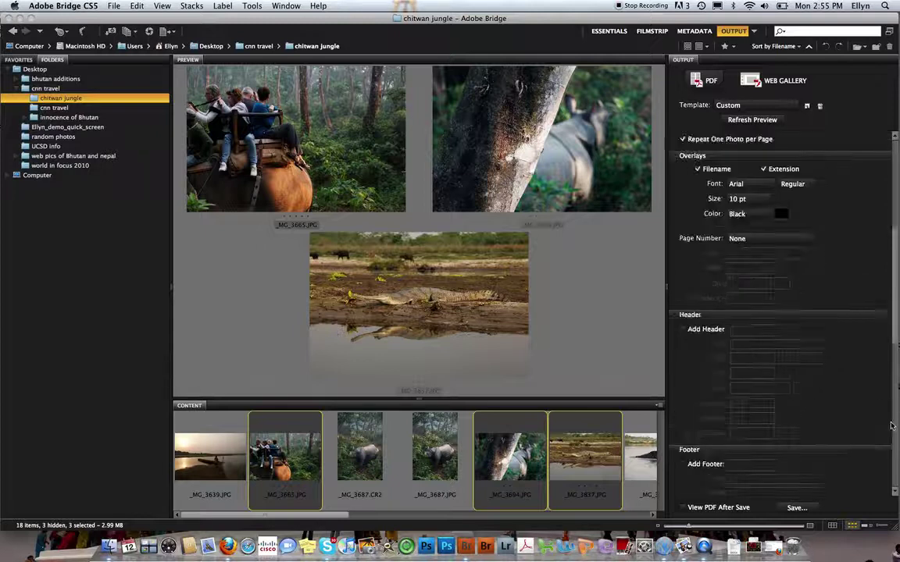
pyautogui.scroll(-2, 893, 420)
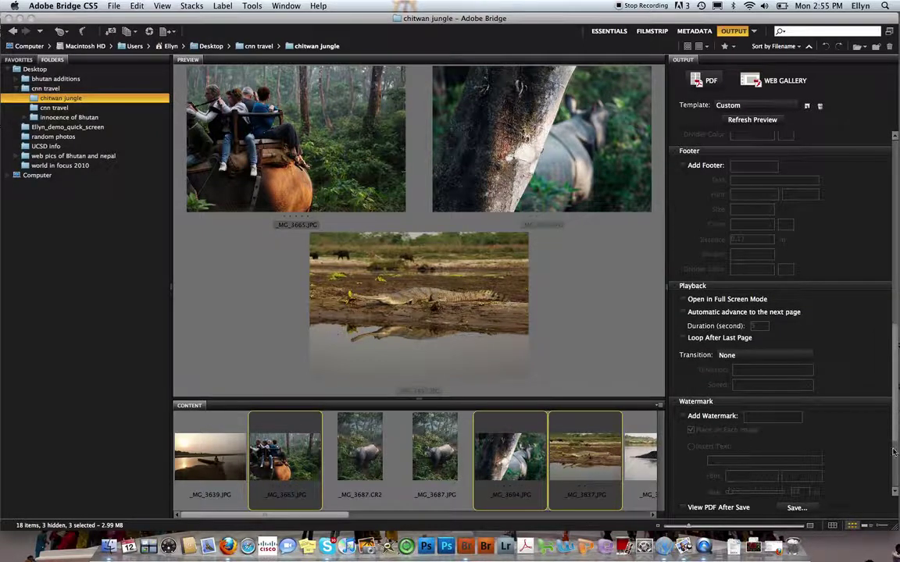
pyautogui.scroll(-6, 893, 416)
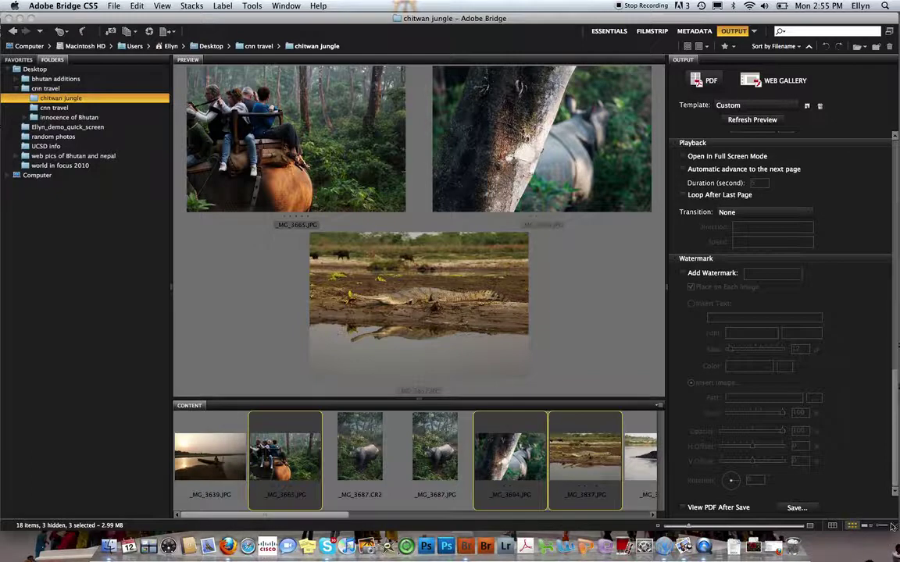
# Save the PDF to the Desktop as Norris_fnd_134_W1_A3 and dismiss the success alert.
pyautogui.click(789, 509)
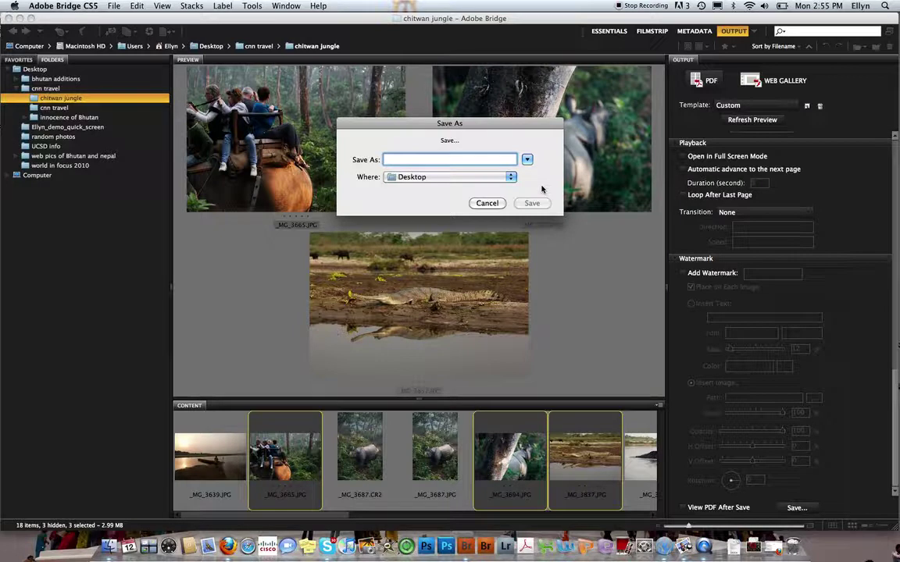
pyautogui.write('Norris_fnd_134_')
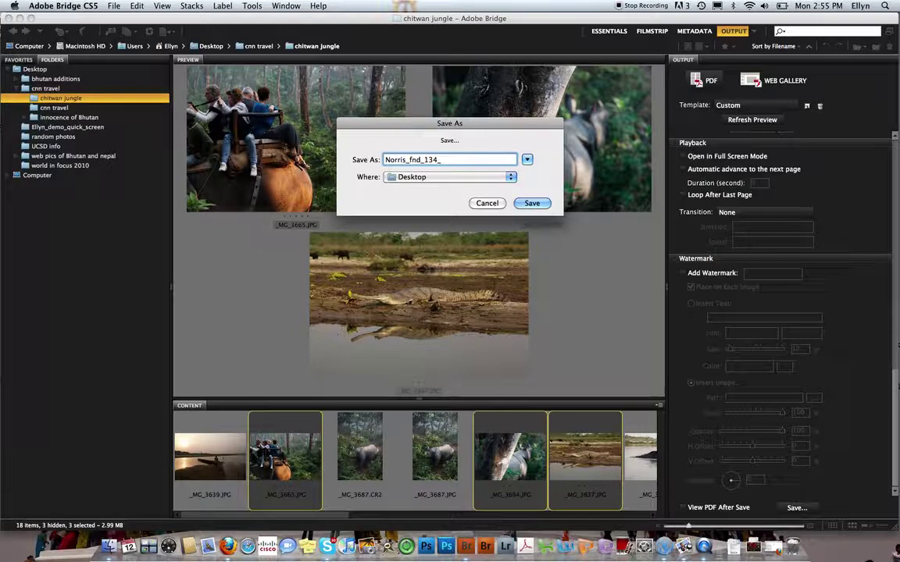
pyautogui.write('W1_A3')
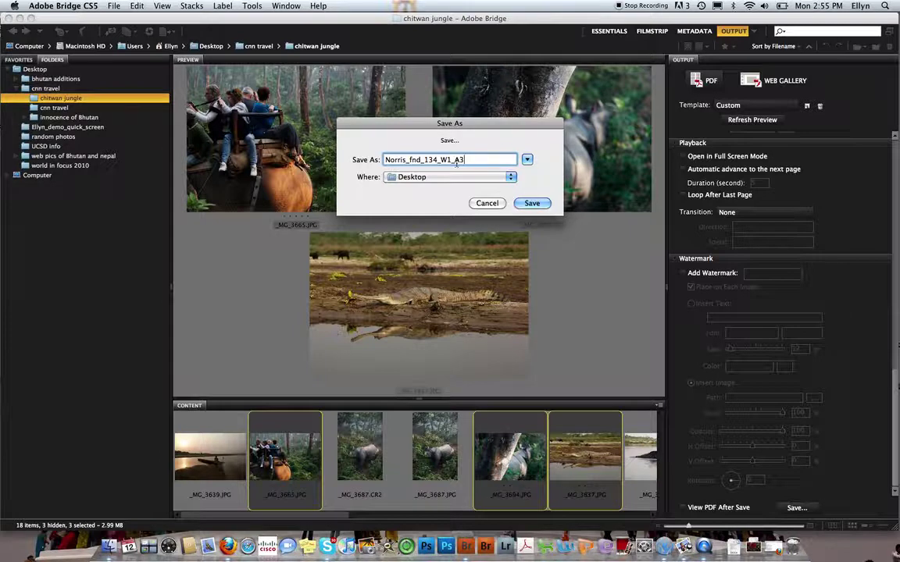
pyautogui.click(525, 205)
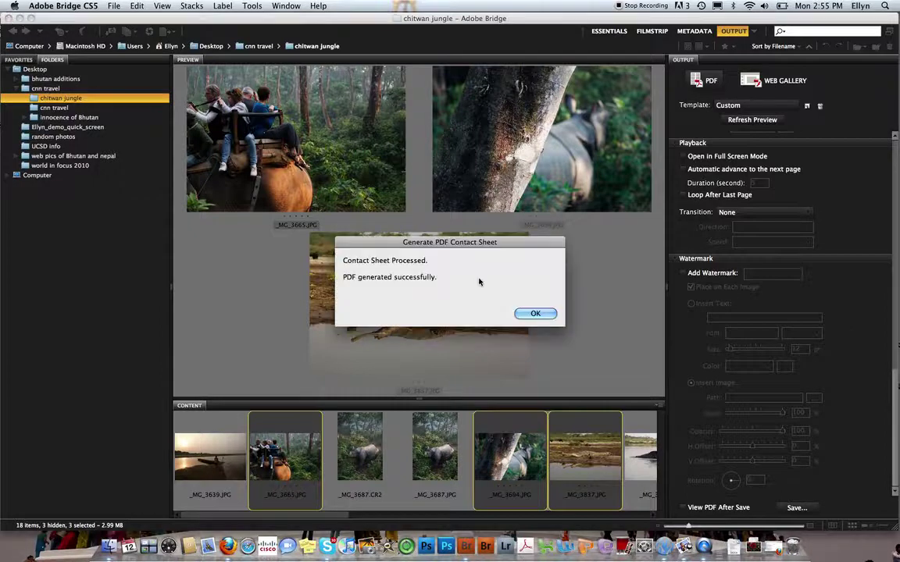
pyautogui.click(535, 314)
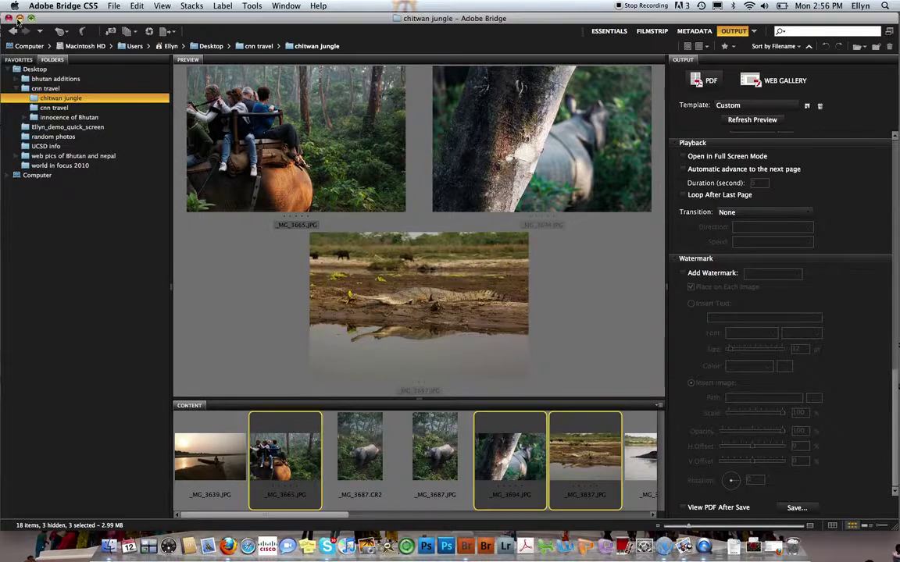
# Minimize Bridge and open the new contact-sheet PDF from the desktop in Preview.
pyautogui.click(18, 17)
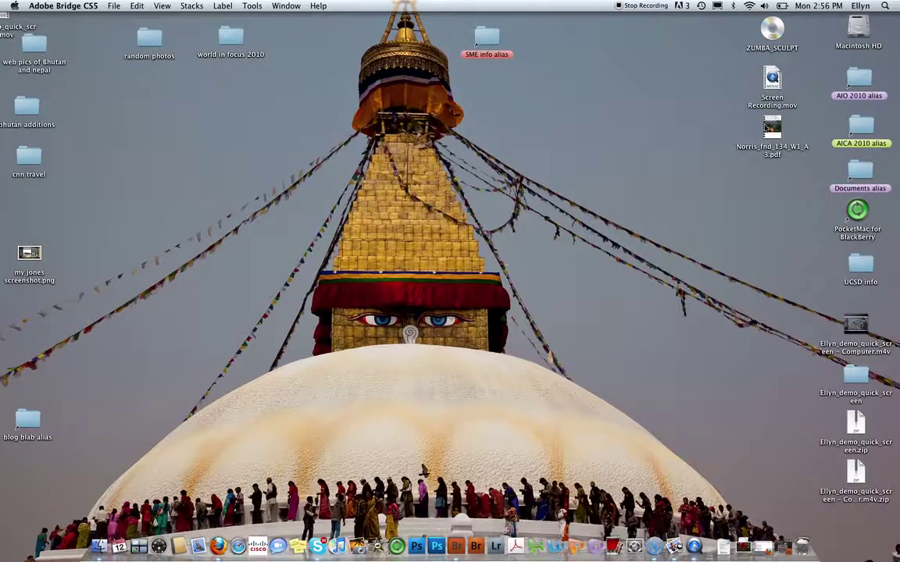
pyautogui.doubleClick(768, 138)
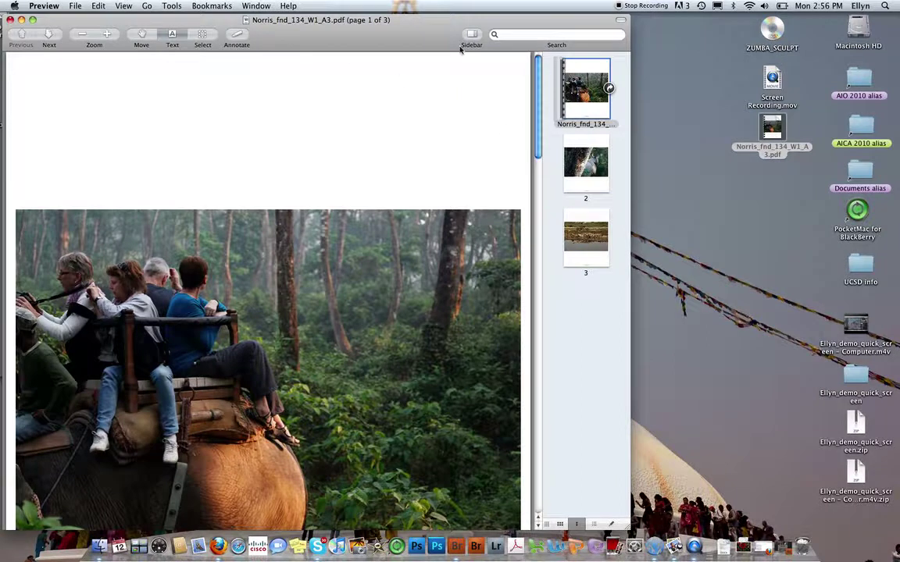
pyautogui.moveTo(392, 28); pyautogui.dragTo(469, 25)
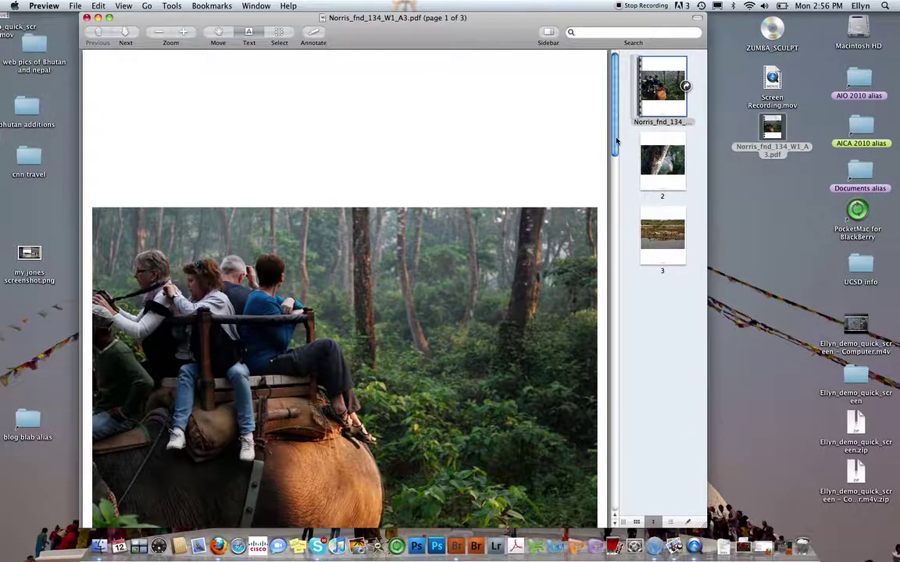
# Scroll through the three PDF pages: elephant ride, rhino and crocodile photos.
pyautogui.scroll(-5, 555, 130)
pyautogui.moveTo(616, 167); pyautogui.dragTo(542, 516)
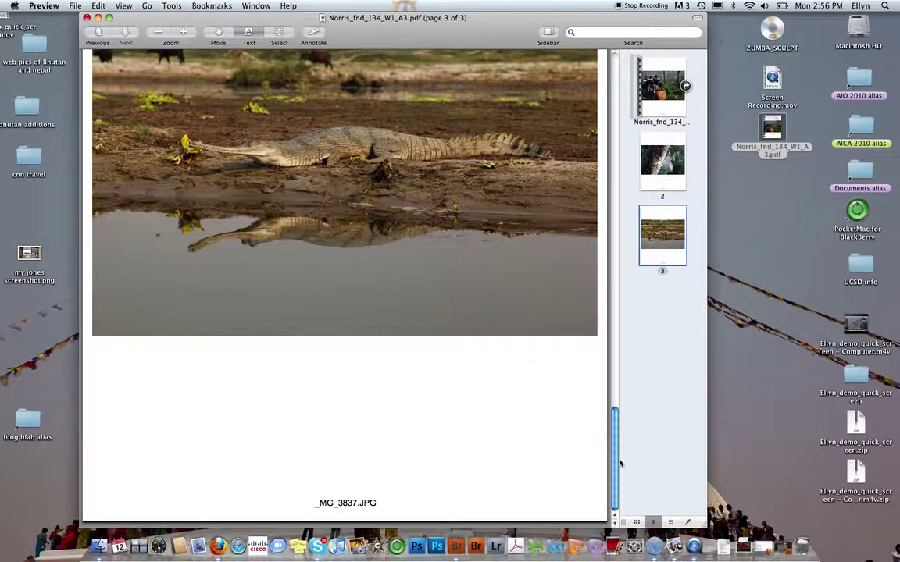
pyautogui.moveTo(614, 461); pyautogui.dragTo(646, 131)
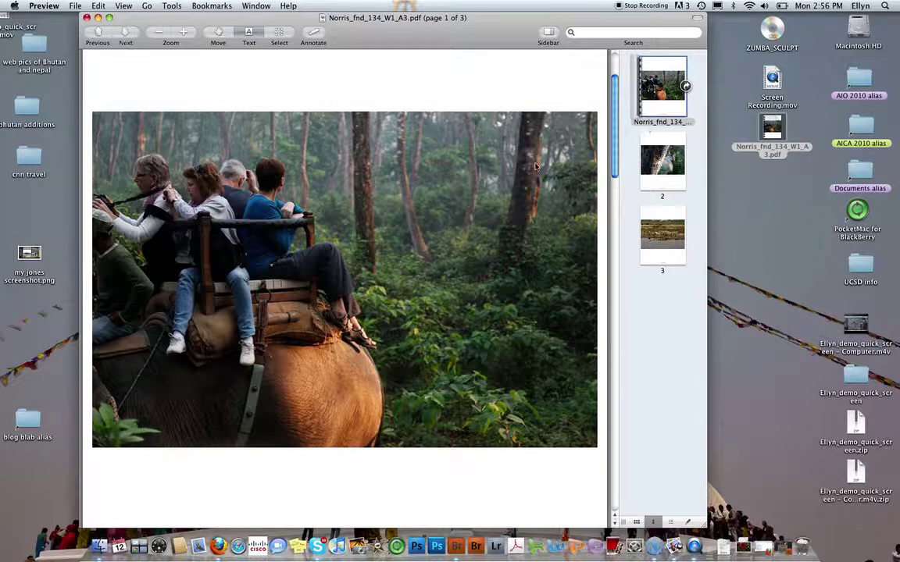
pyautogui.moveTo(617, 154); pyautogui.dragTo(562, 447)
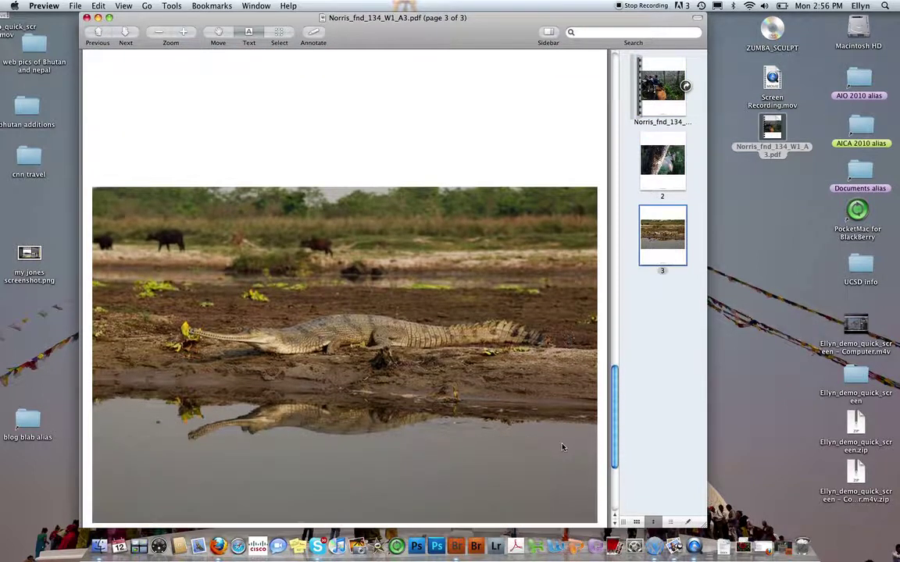
# Close the Preview window and move the contact-sheet PDF icon slightly lower on the desktop.
pyautogui.click(87, 17)
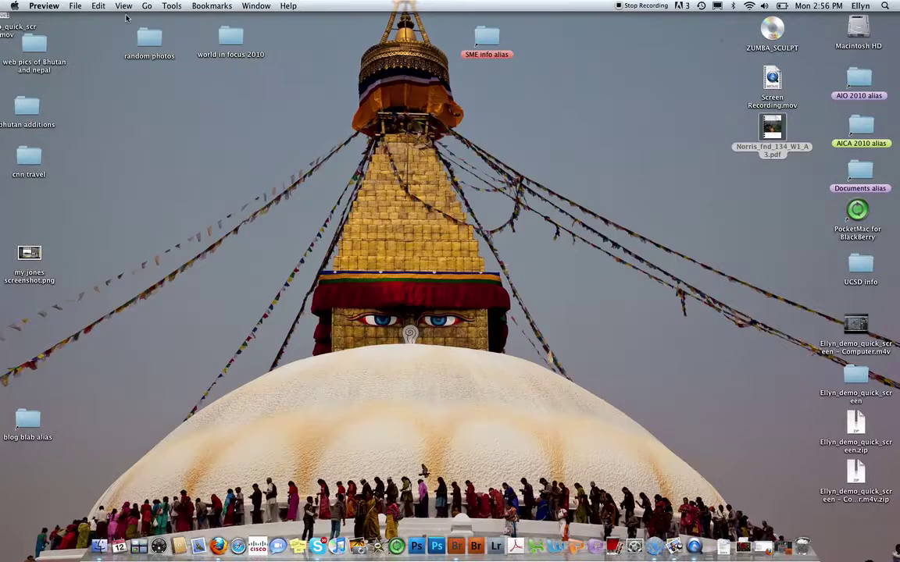
pyautogui.moveTo(772, 131); pyautogui.dragTo(769, 137)
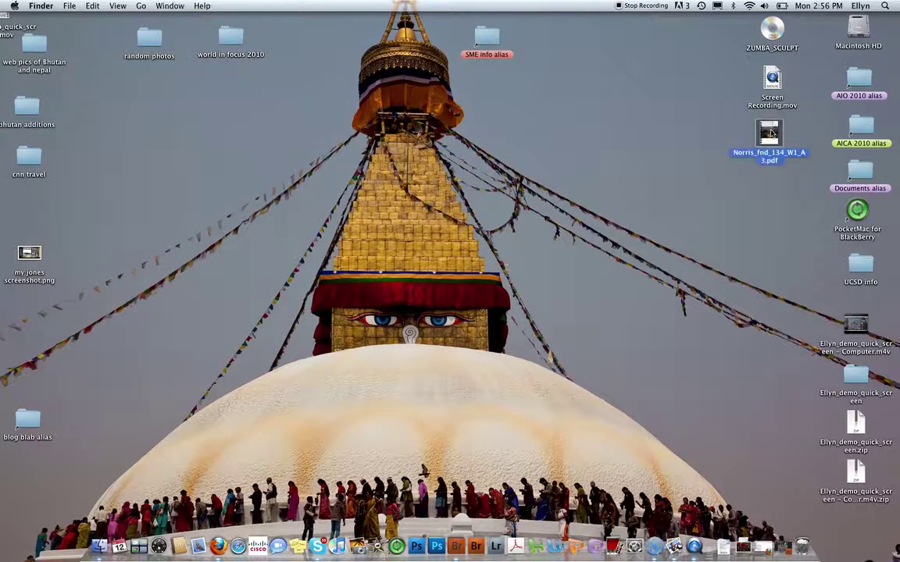